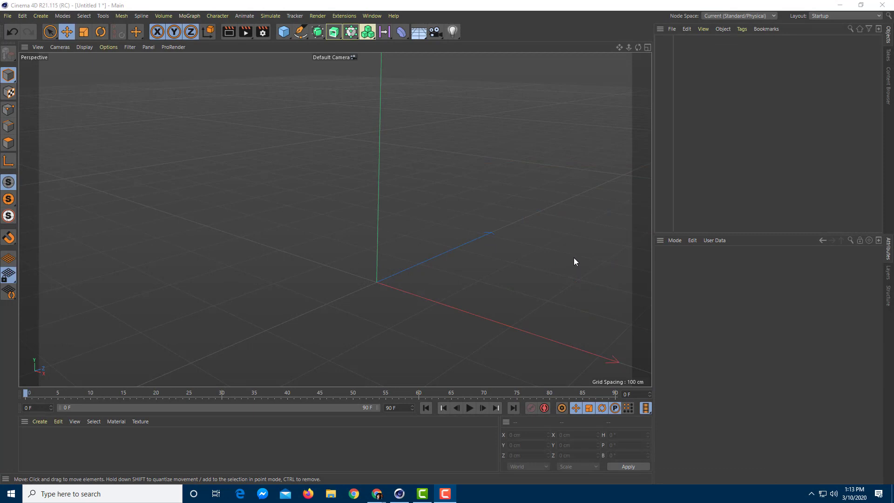
- Add a 50 cm radius, 200 cm tall Capsule at Y 112.324 cm, shown in Gouraud Shading
middle_click_drag(563, 258, 504, 252, "alt")
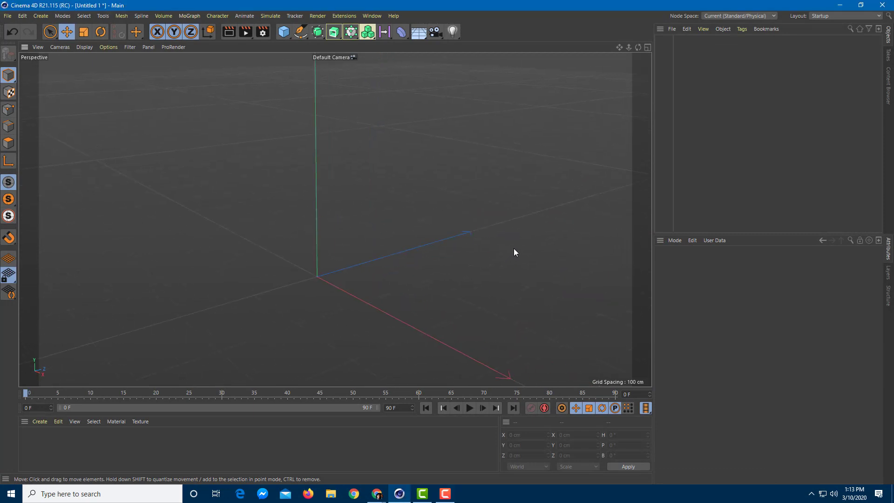
left_click_drag(509, 274, 537, 280, "alt")
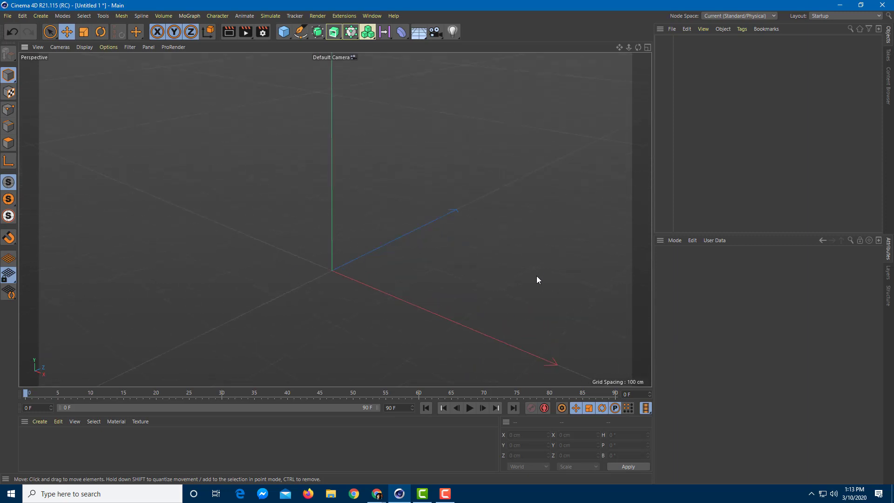
left_click(285, 35)
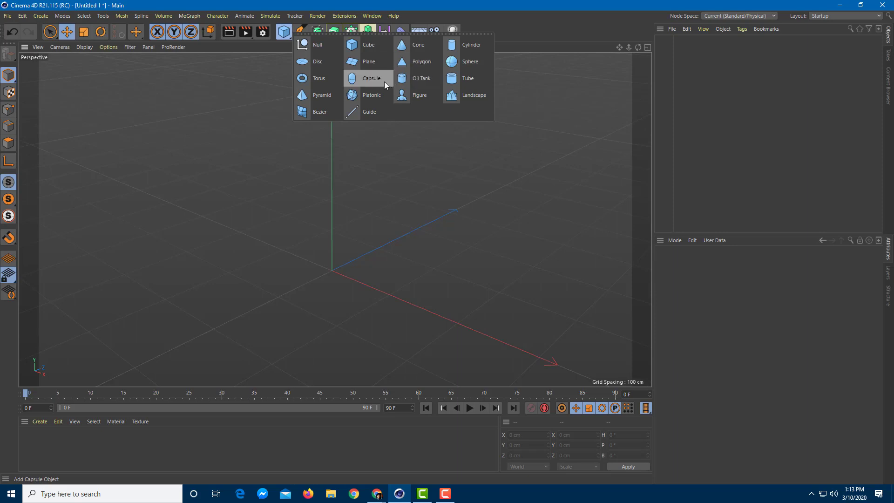
left_click(384, 82)
left_click_drag(329, 222, 328, 150)
left_click_drag(395, 175, 317, 180, "alt")
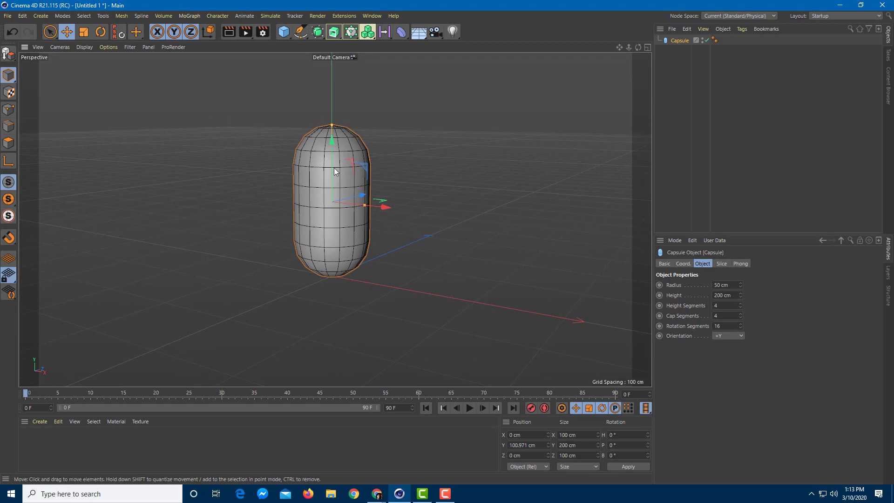
scroll(367, 183, "up", 2)
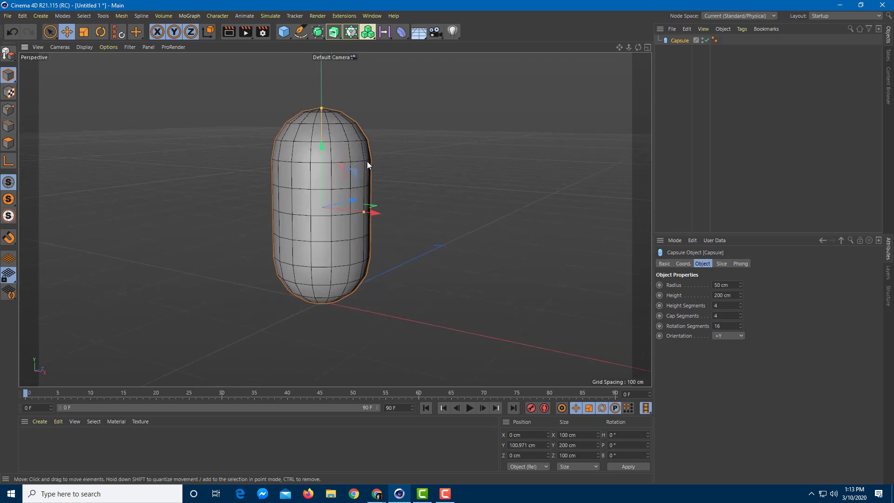
left_click_drag(327, 152, 317, 141)
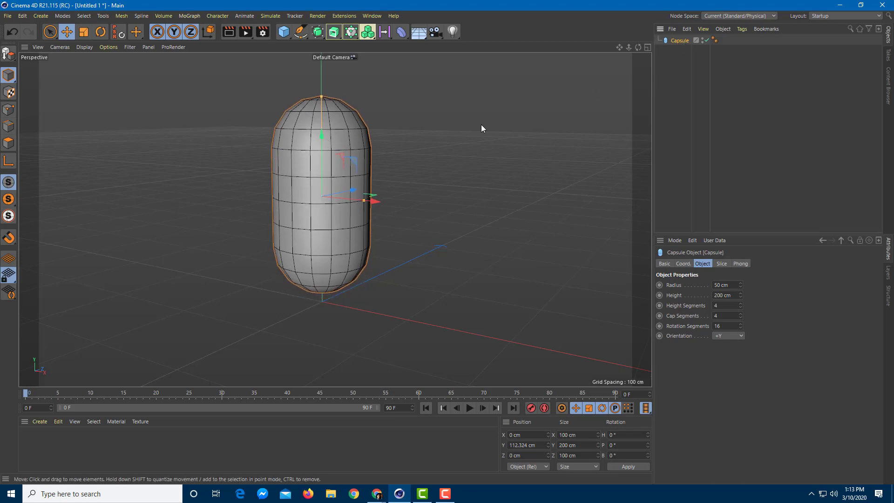
key("n")
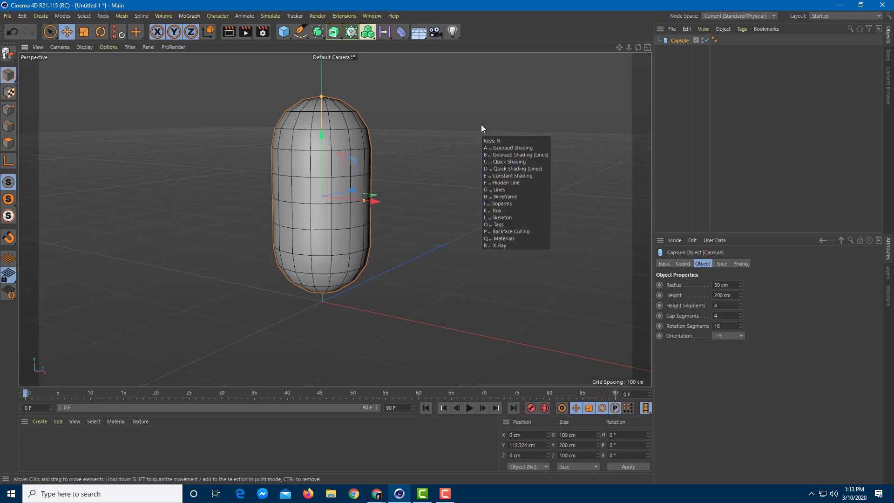
key("a")
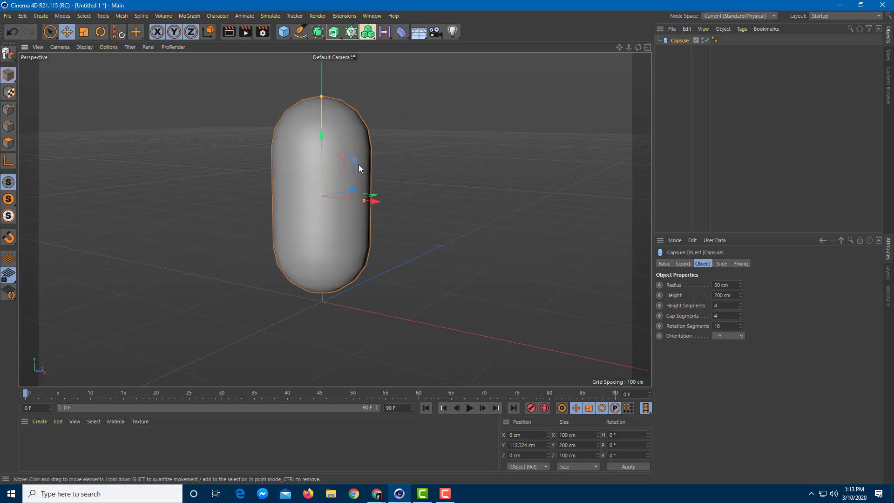
- Add a 400 × 400 cm Plane as the ground
left_click(284, 32)
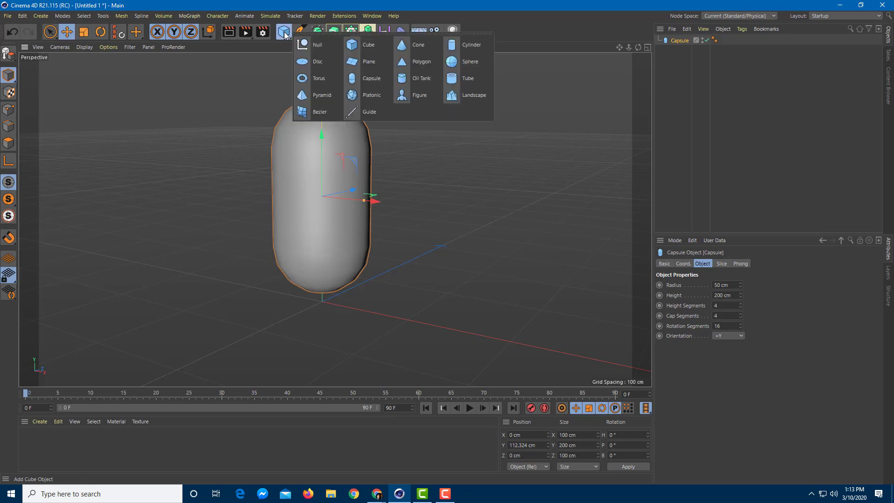
left_click(369, 65)
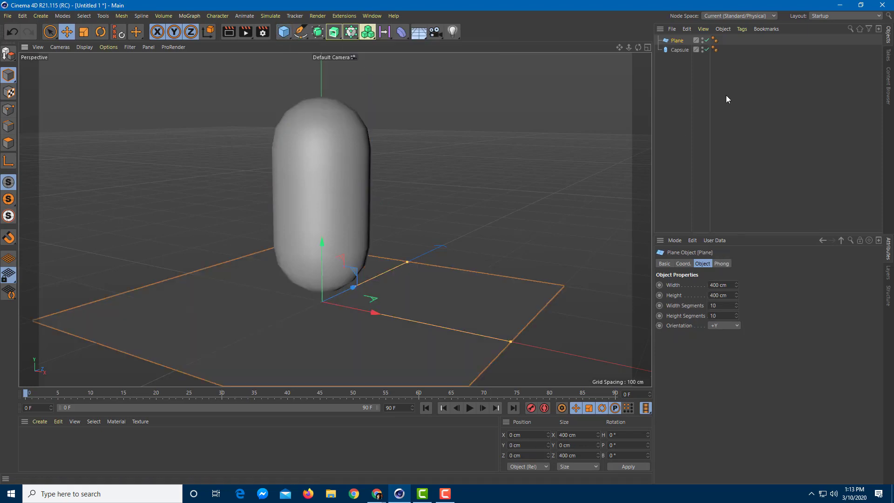
mouse_move(354, 264)
left_mouse_down("alt")
mouse_move(362, 311)
mouse_move(363, 270)
left_mouse_up("alt")
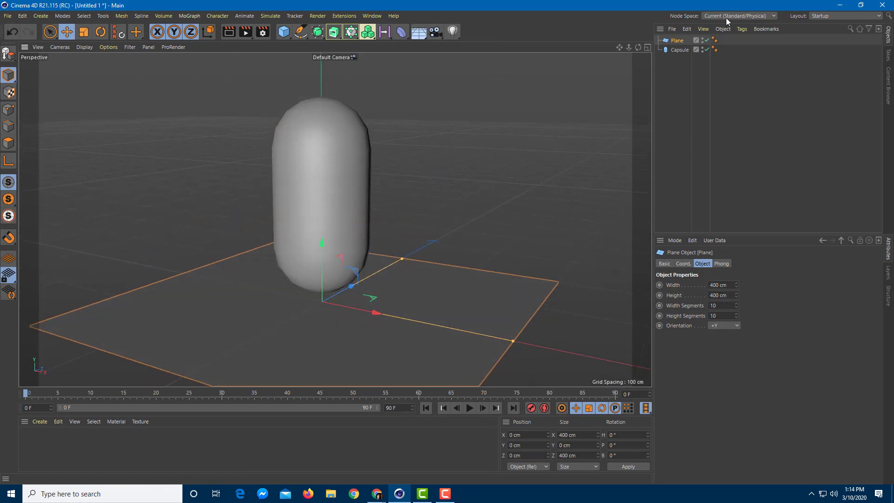
- Give the Plane a Collider Body simulation tag
right_click(676, 41)
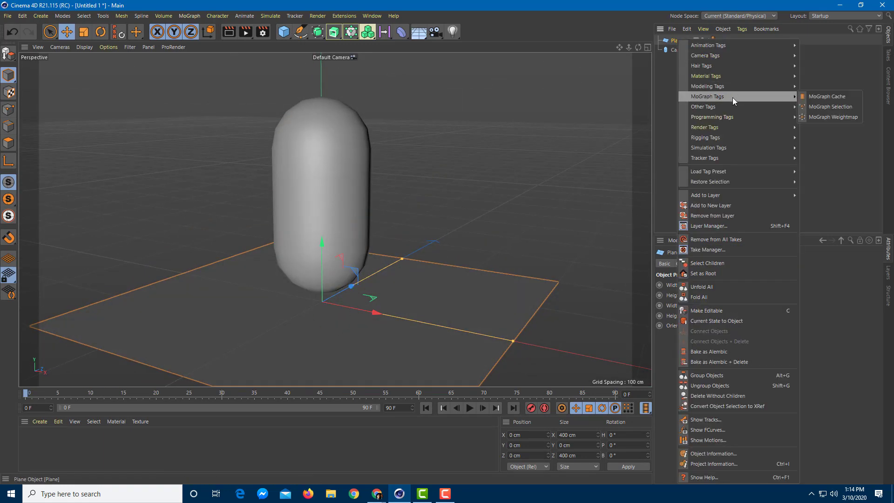
left_click(672, 45)
right_click(676, 41)
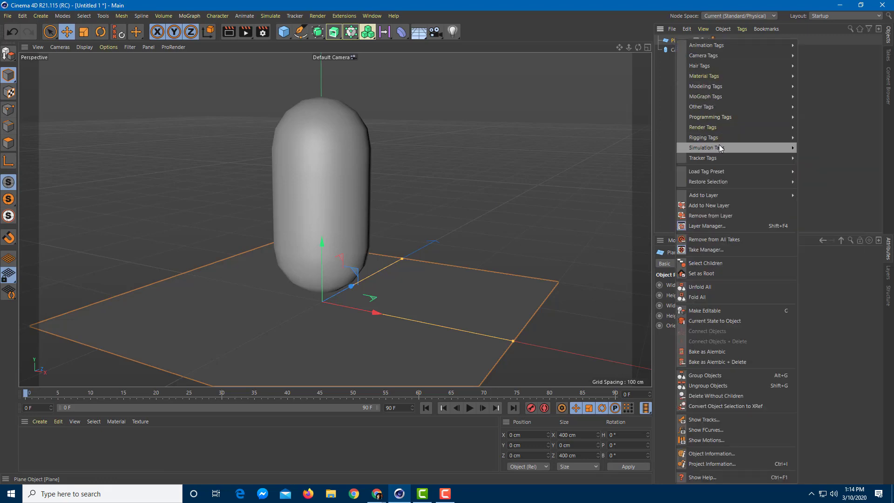
mouse_move(719, 148)
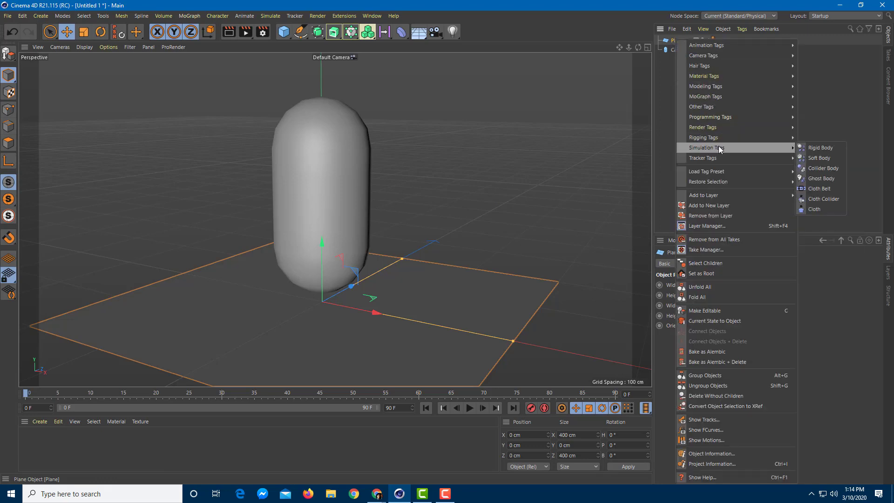
left_click(816, 168)
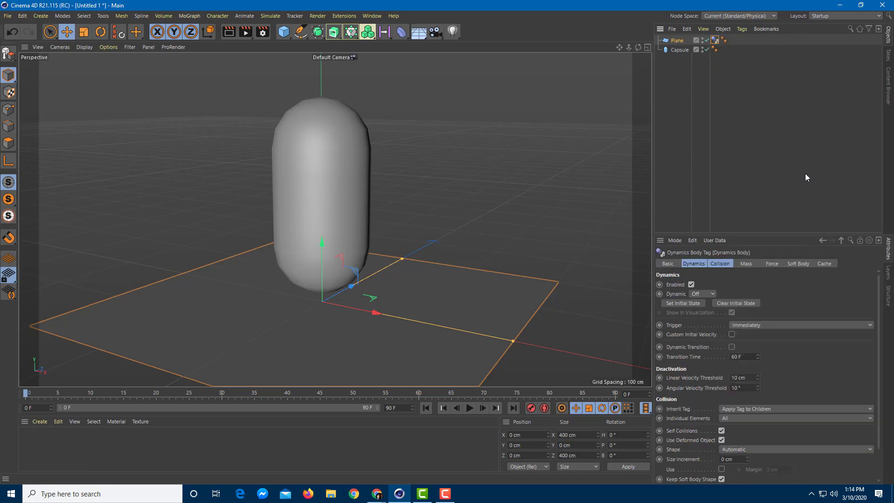
left_click(679, 49)
- Add a MoGraph Voronoi Fracture and nest the Capsule under it
right_click(675, 51)
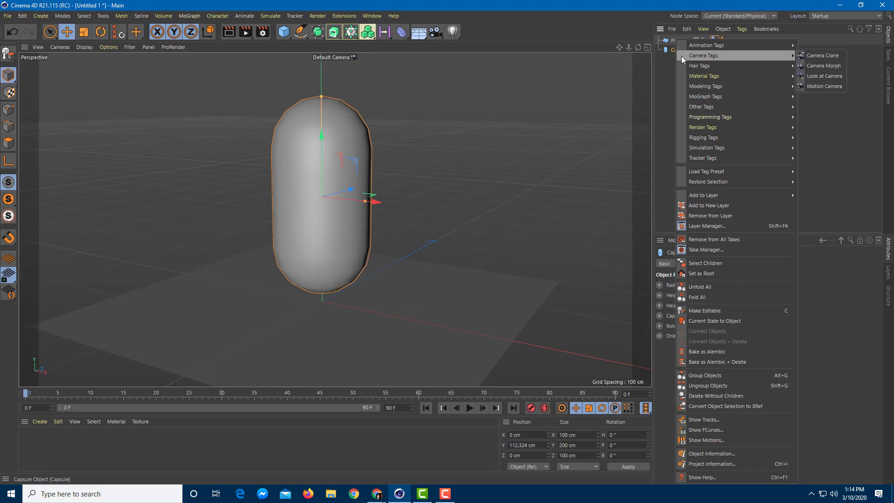
left_click(669, 54)
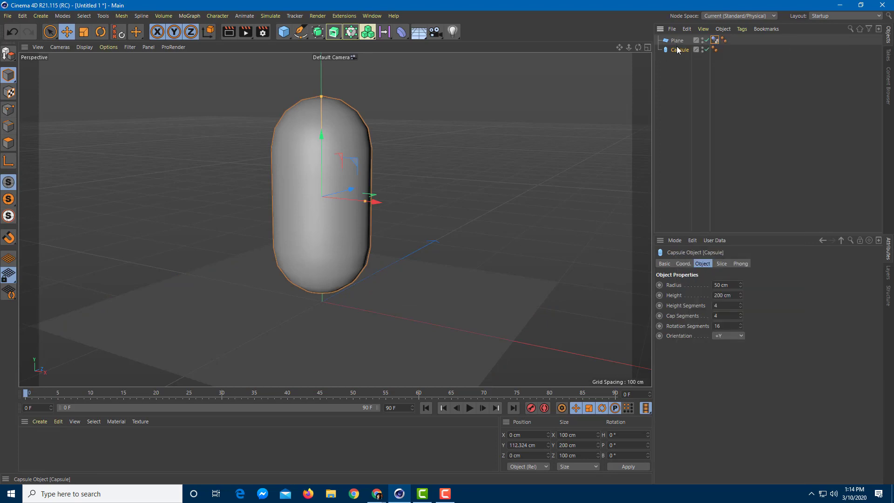
left_click(686, 173)
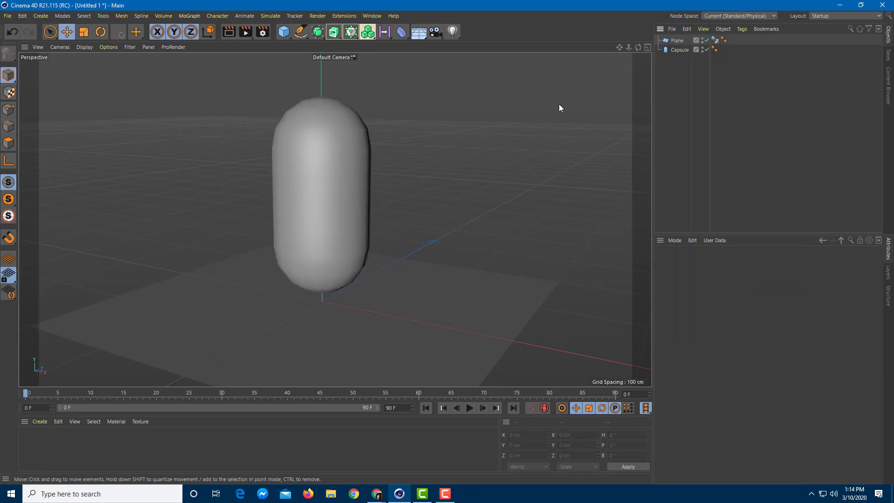
left_click(317, 33)
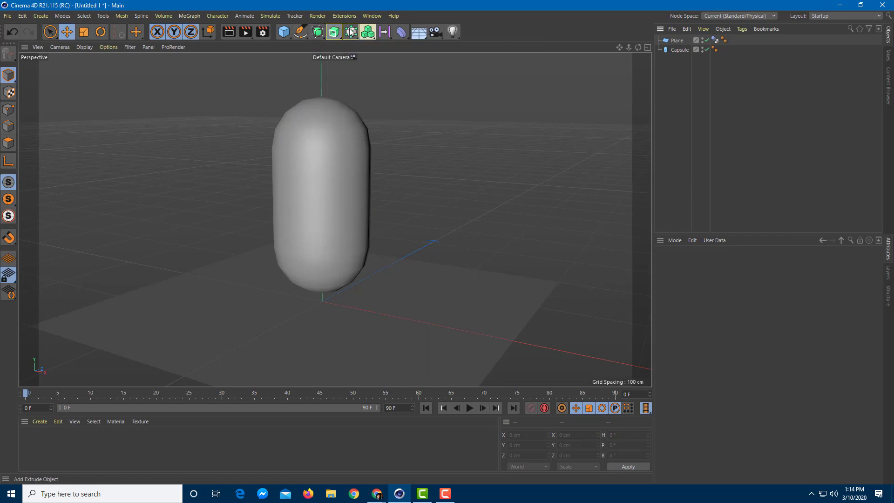
left_click(351, 33)
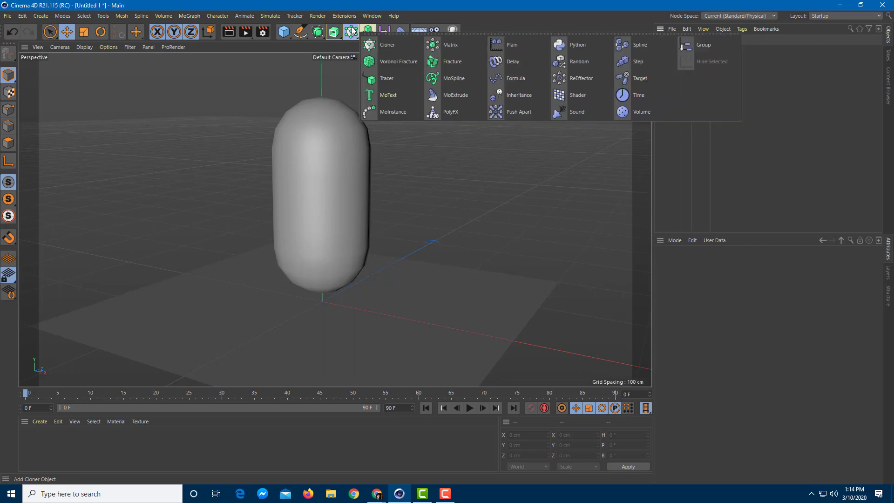
left_click(397, 64)
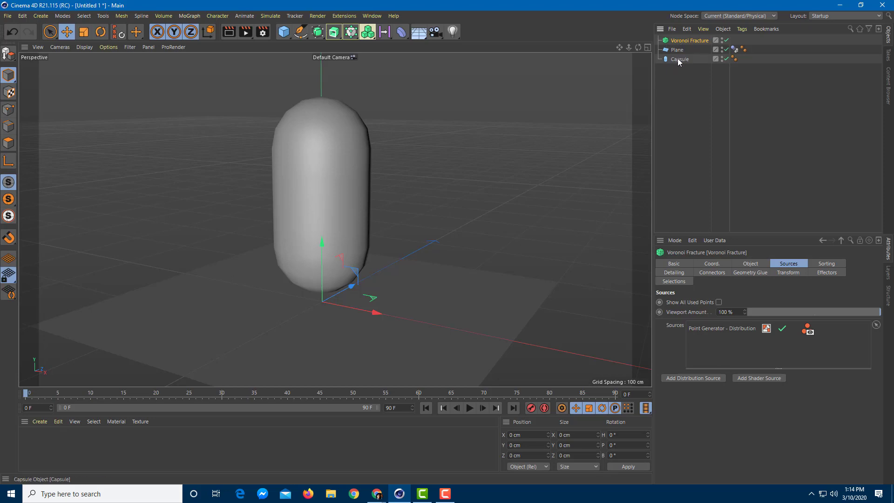
left_click_drag(680, 58, 683, 42)
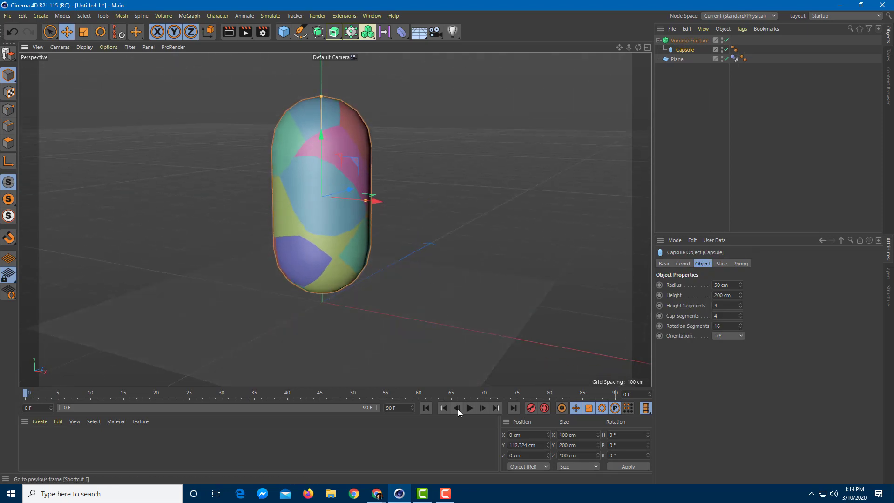
- Preview the fractured capsule's playback and rewind to frame 0
left_click(468, 412)
left_click(469, 410)
key("shift+f")
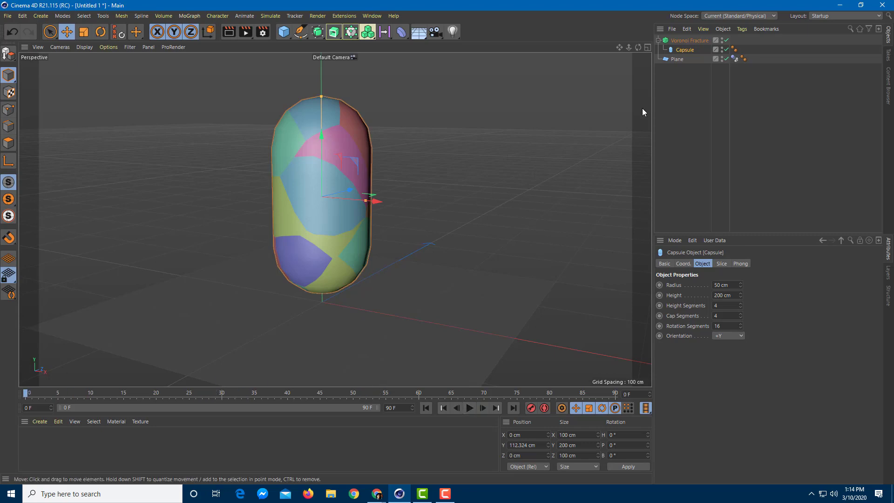
- Give the Voronoi Fracture a Rigid Body simulation tag
left_click(684, 41)
right_click(683, 45)
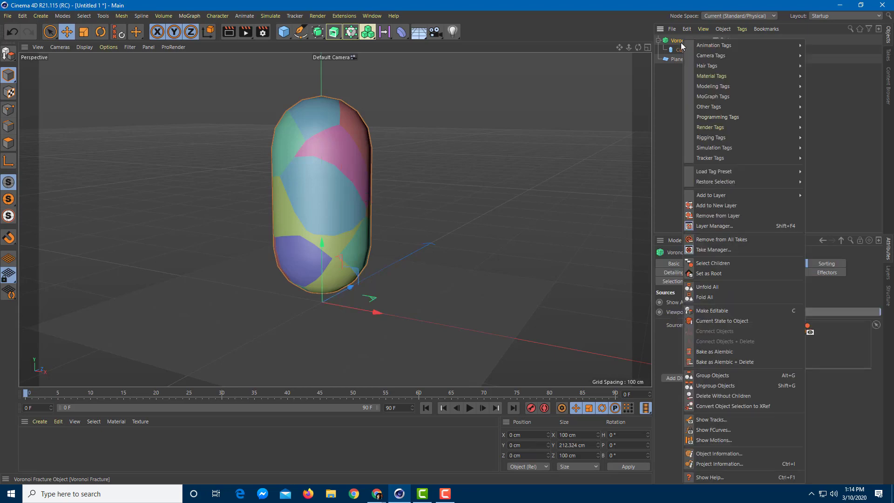
mouse_move(744, 147)
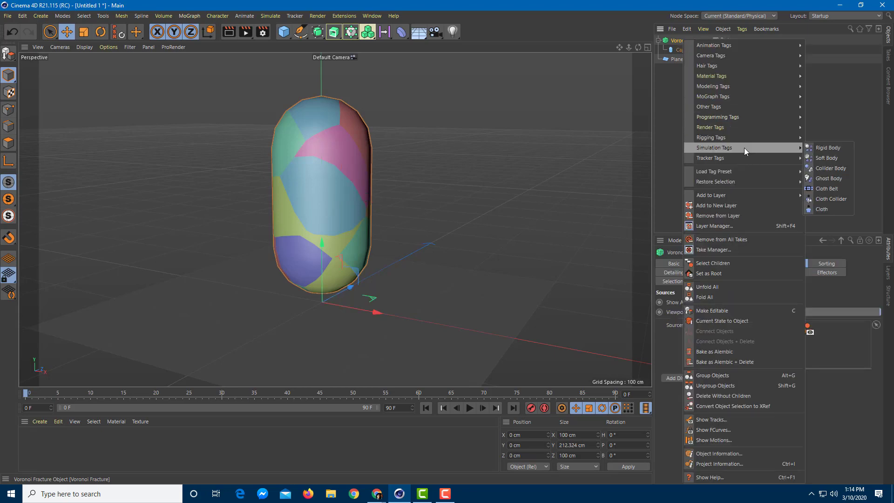
left_click(828, 148)
- Play the fall until the fragments land on the plane, then rewind to frame 0
left_click(469, 408)
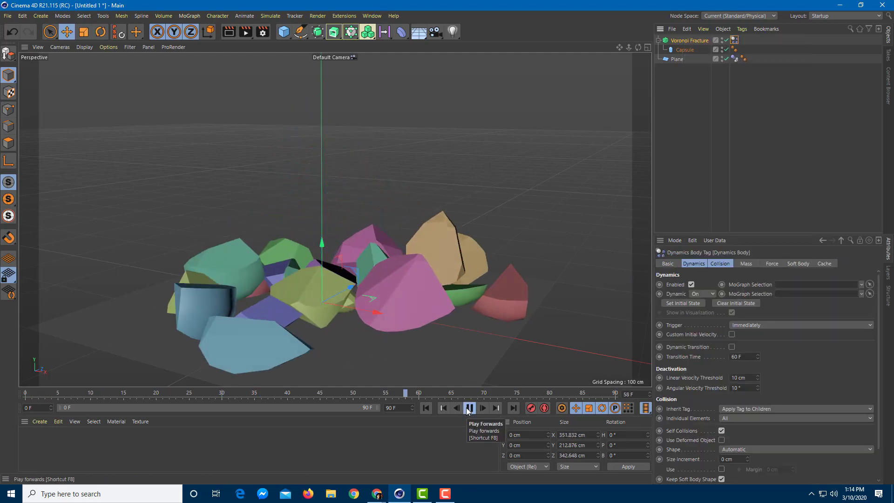
left_click(468, 408)
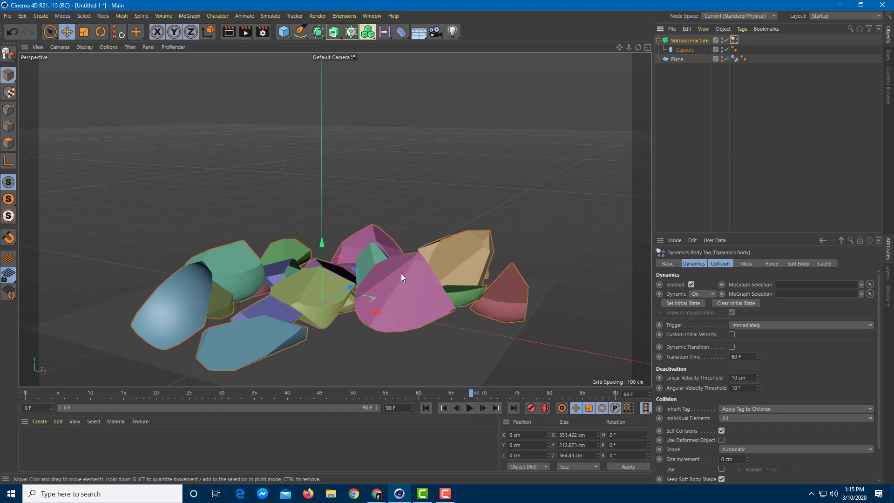
left_click_drag(406, 272, 415, 288, "alt")
left_click_drag(411, 389, 25, 393)
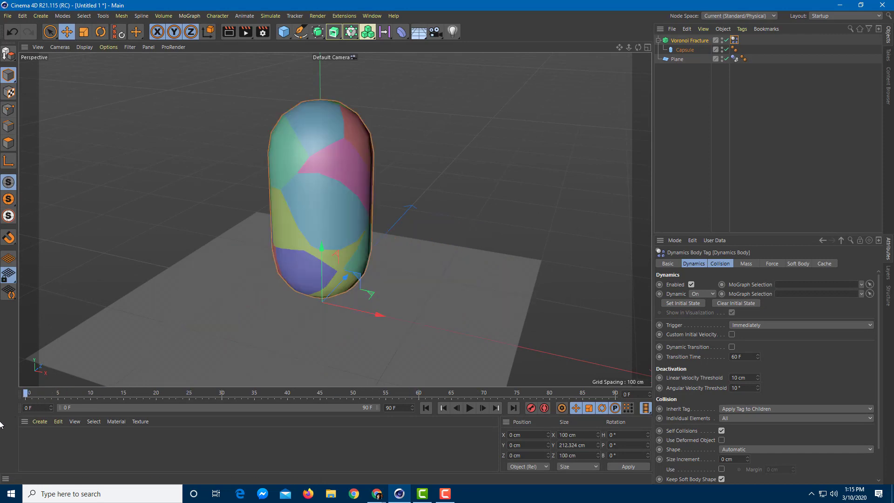
- Raise the Voronoi Fracture's Offset Fragments, preview the gapped fall, and rewind
left_click(694, 42)
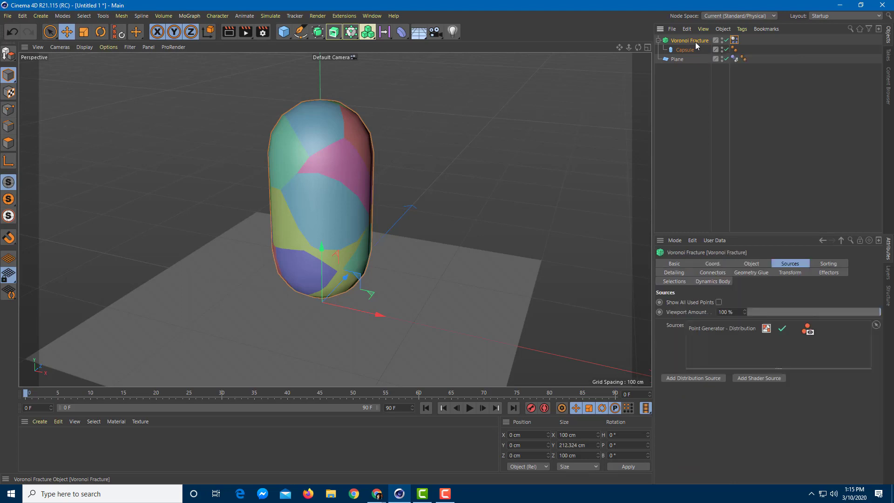
left_click(751, 265)
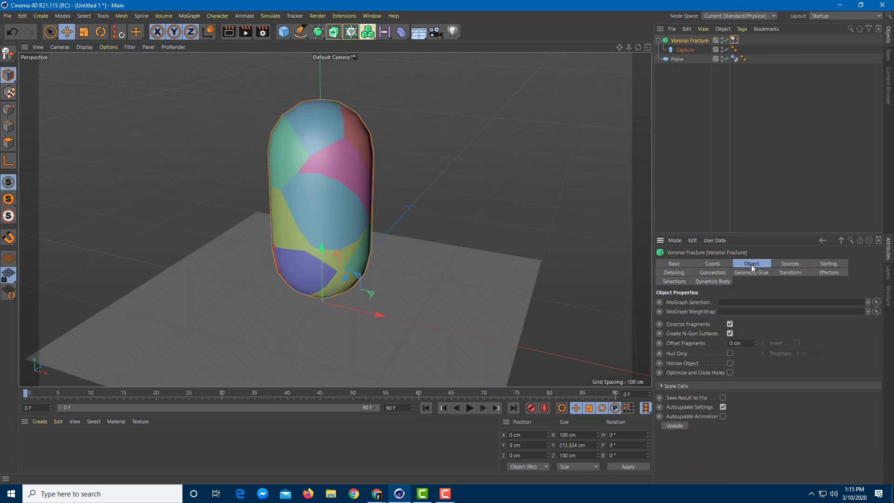
mouse_move(755, 345)
left_mouse_down()
mouse_move(755, 328)
mouse_move(755, 347)
left_mouse_up()
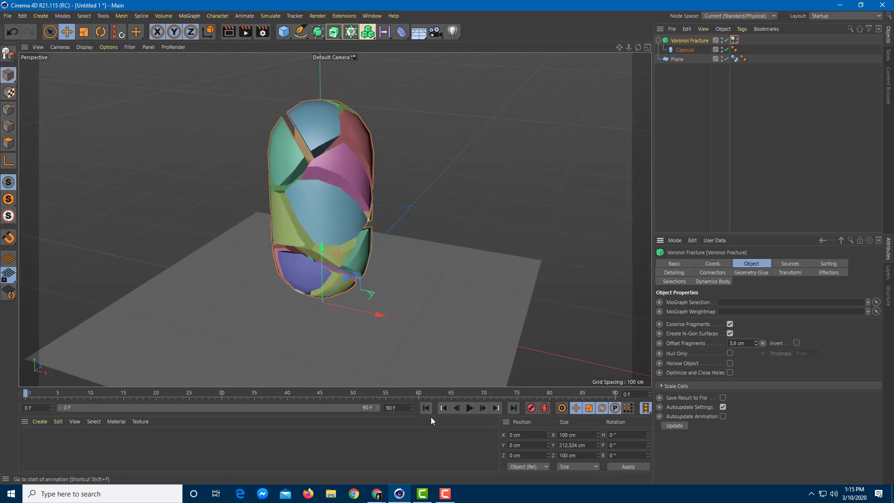
left_click(470, 408)
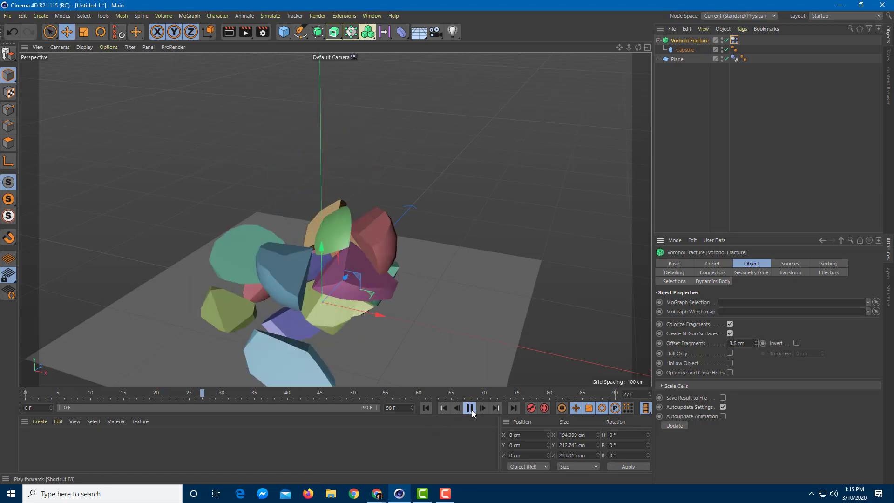
left_click(470, 408)
left_click_drag(354, 394, 5, 442)
- Set Offset Fragments back to 0 cm
left_click_drag(743, 344, 698, 351)
type("0")
key("Return")
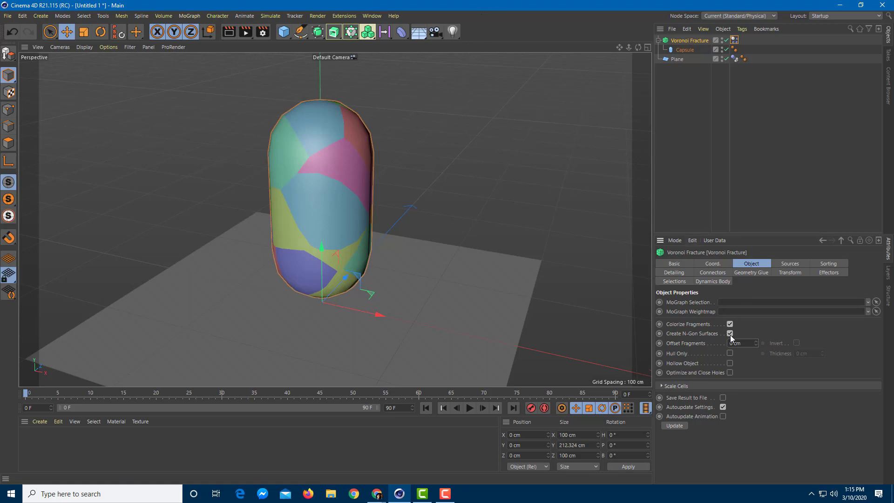
- Select Point Generator - Distribution in the Sources list and nudge it to X -6.968 cm
left_click(797, 266)
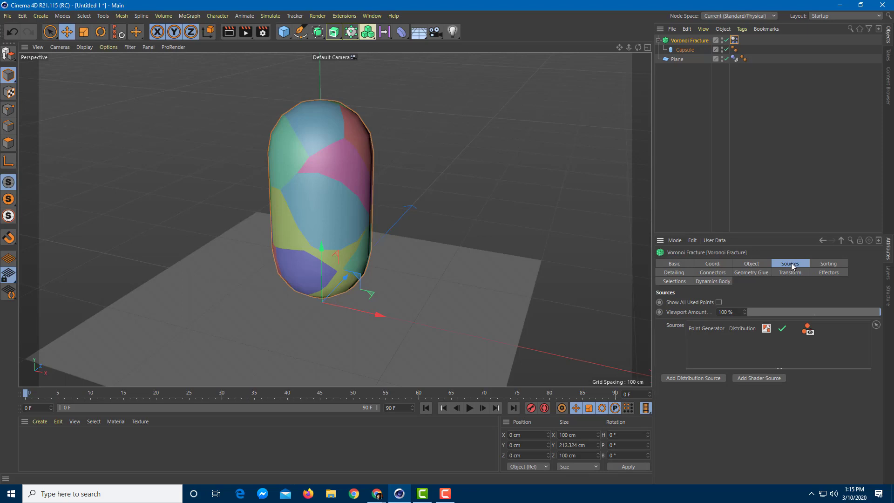
left_click(716, 328)
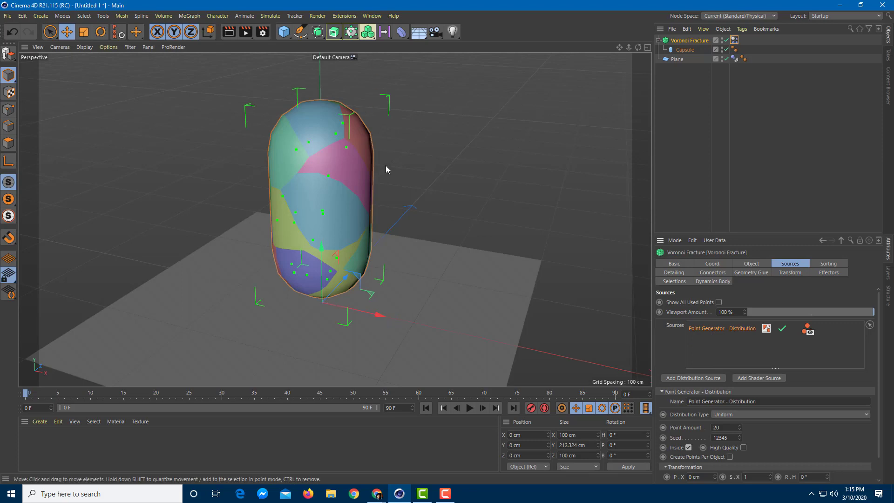
left_click_drag(371, 311, 475, 324)
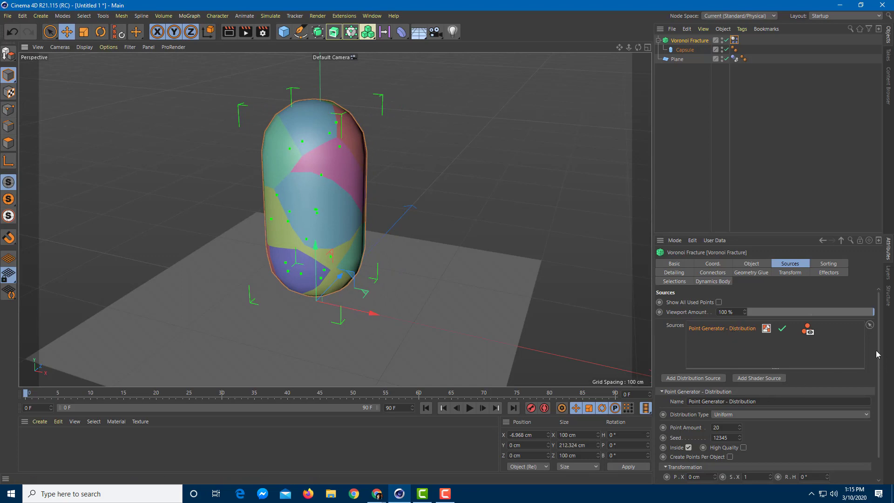
scroll(876, 350, "down", 1)
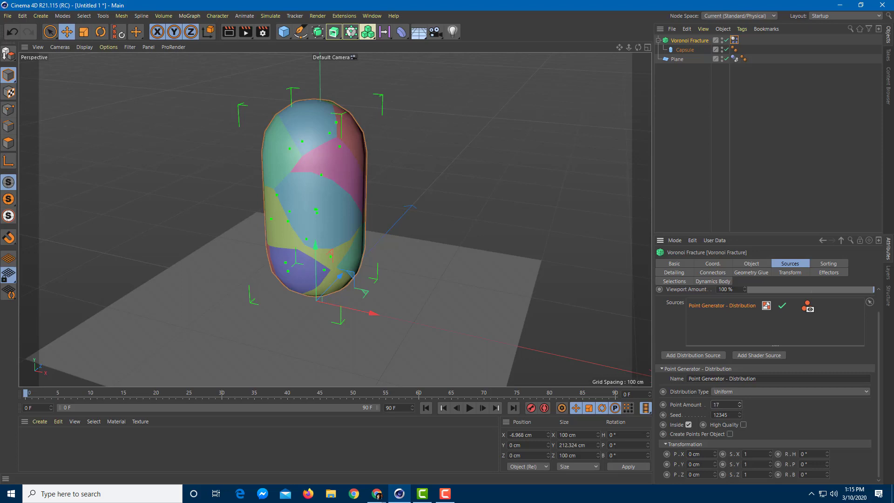
type("2")
key("Return")
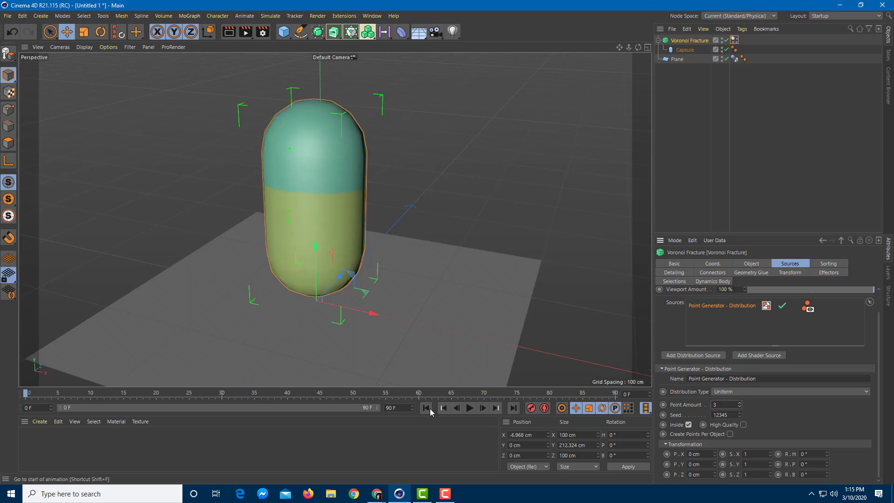
left_click(470, 409)
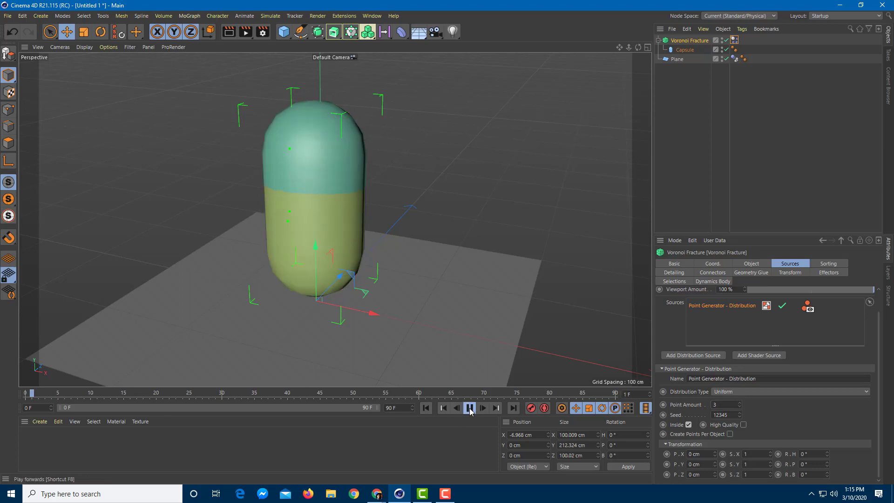
left_click_drag(344, 393, 25, 393)
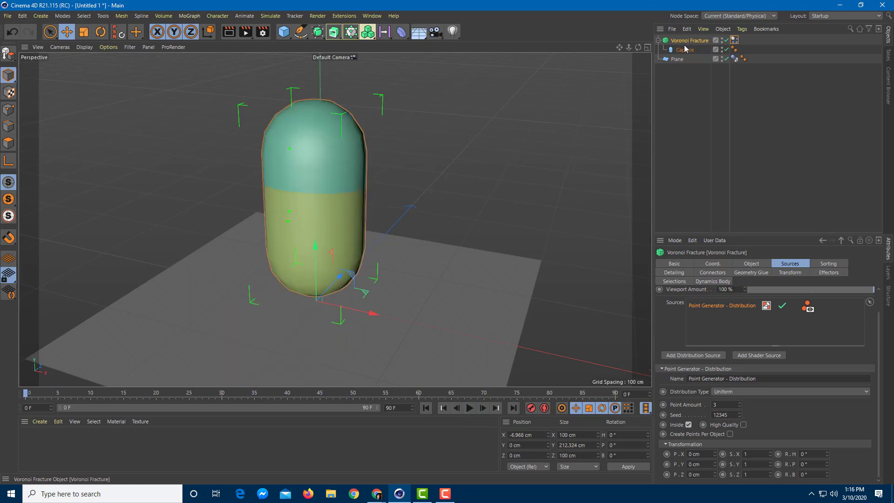
left_click_drag(739, 404, 740, 378)
left_click(470, 408)
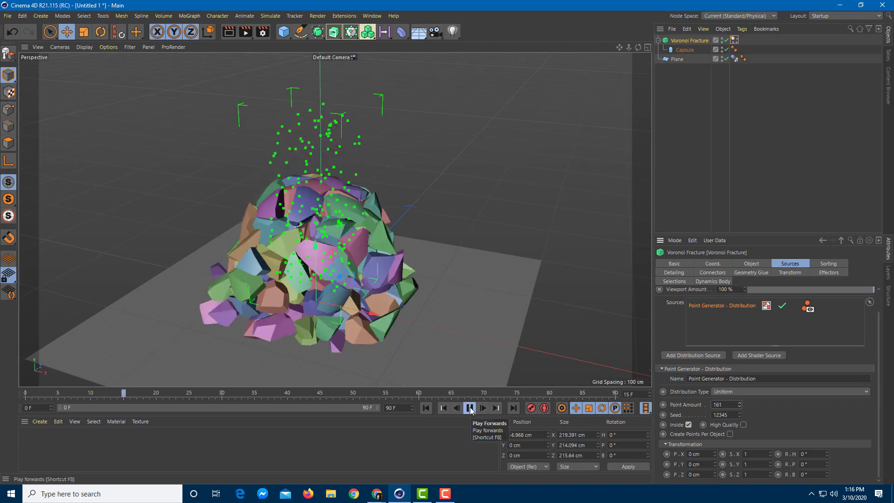
left_click(469, 408)
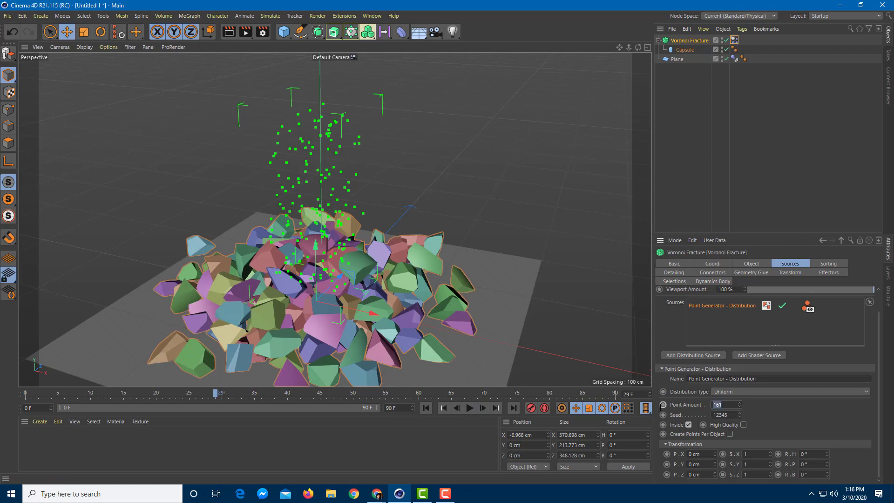
type("20")
key("Return")
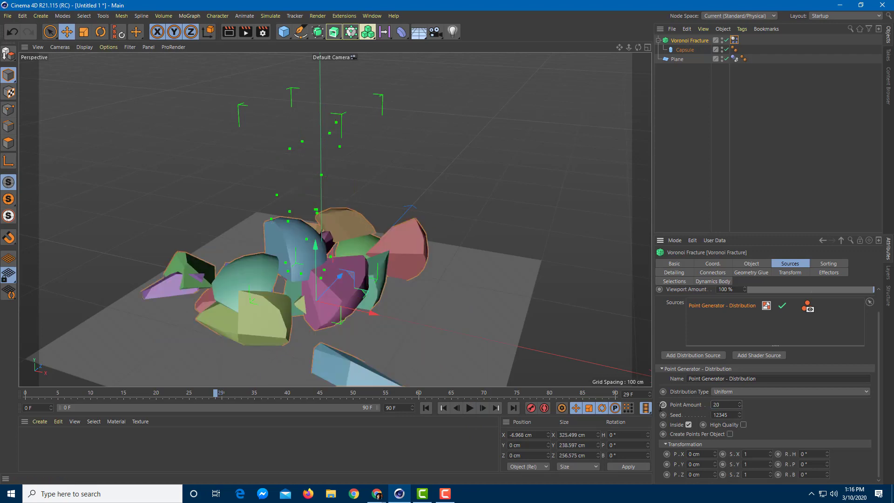
left_click_drag(134, 395, 26, 394)
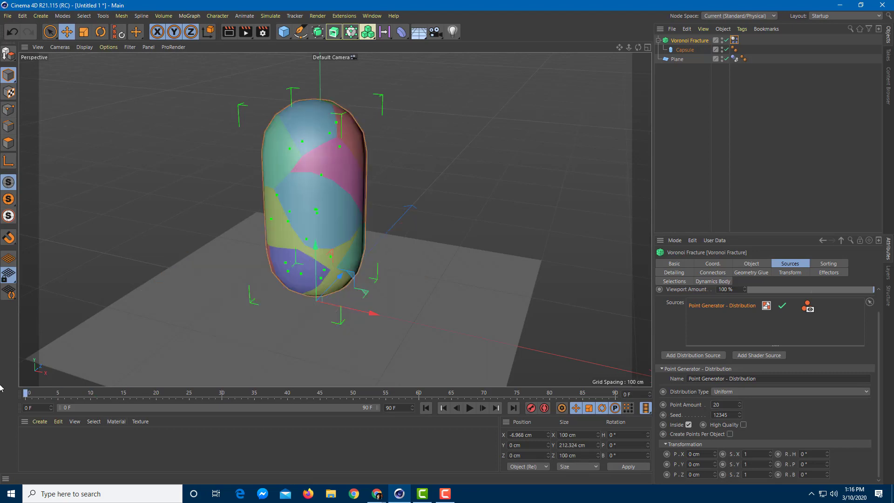
- Change the distribution seed, shift its points to X 75 cm, and preview the simulation
left_click_drag(740, 419, 742, 411)
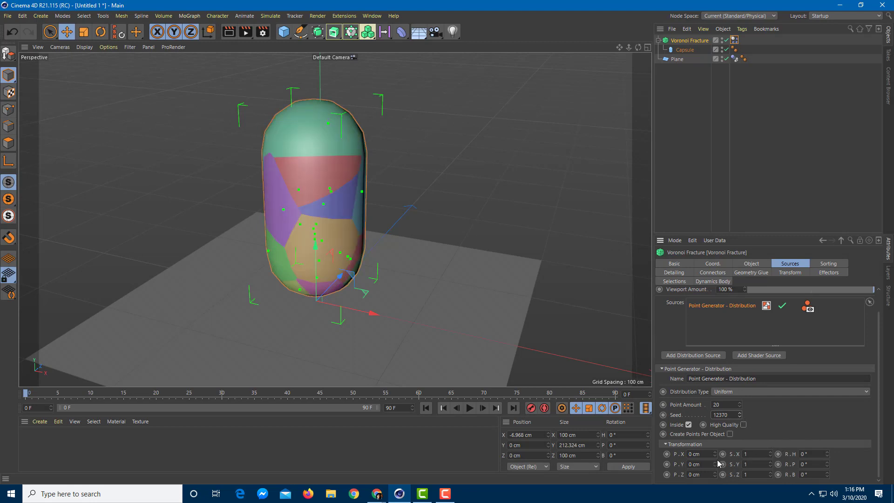
left_click_drag(716, 452, 715, 447)
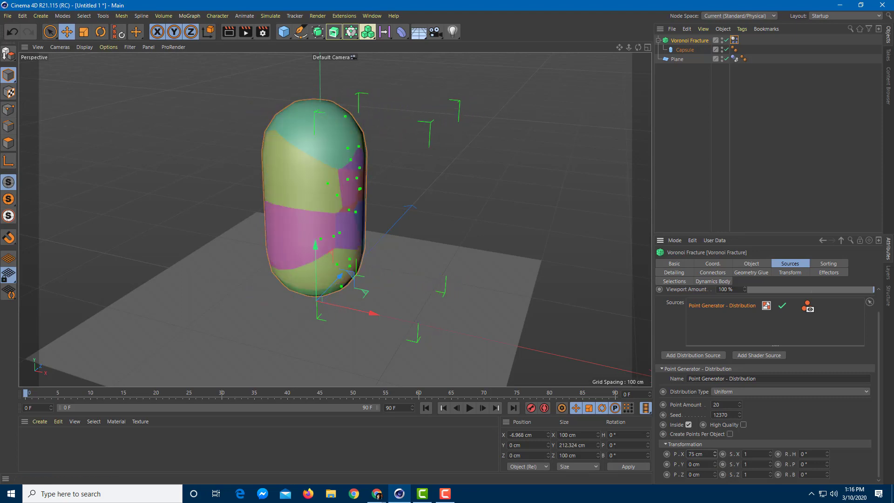
left_click_drag(384, 111, 424, 150, "alt")
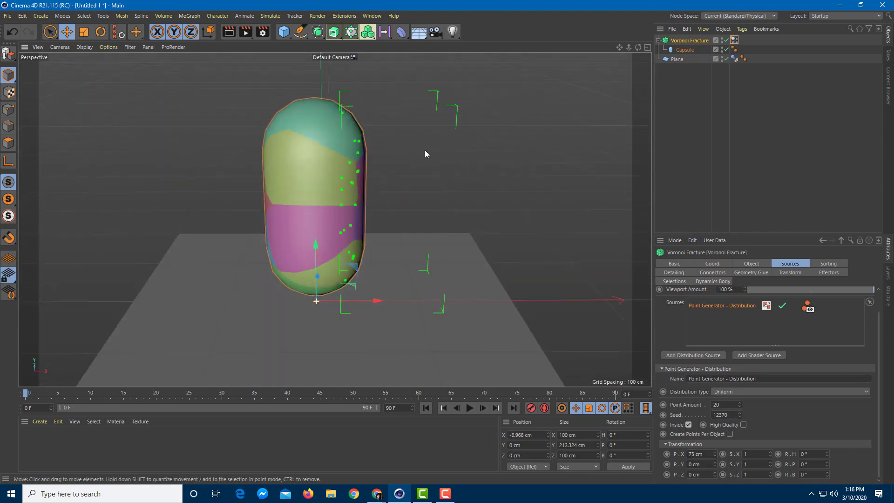
left_click(469, 408)
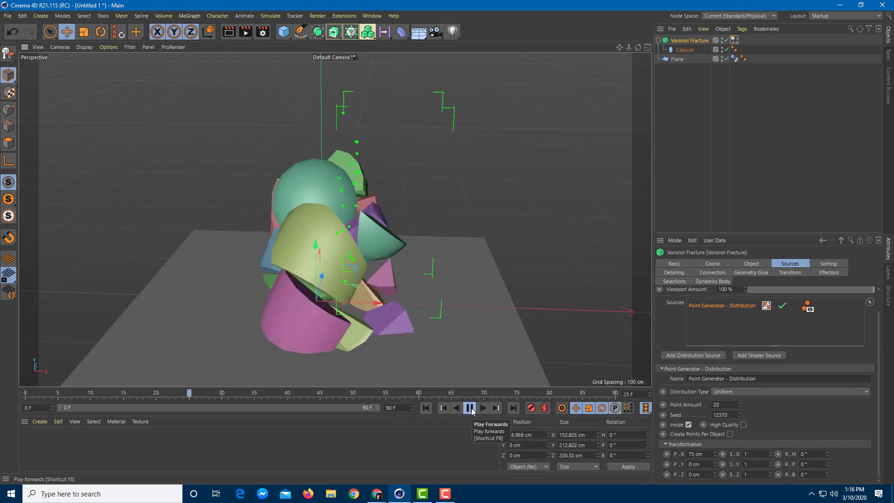
key("F8")
key("shift+f")
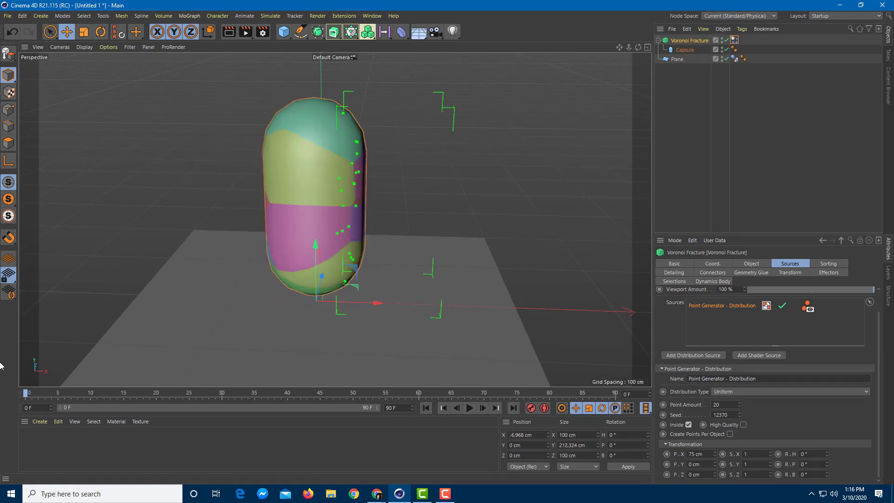
- Raise the distribution points, scale them 1.97/2.82/1.76, and rotate them 99°/32°/15°
mouse_move(714, 464)
left_mouse_down()
mouse_move(726, 461)
mouse_move(715, 460)
mouse_move(715, 471)
left_mouse_up()
left_click_drag(488, 359, 478, 399, "alt")
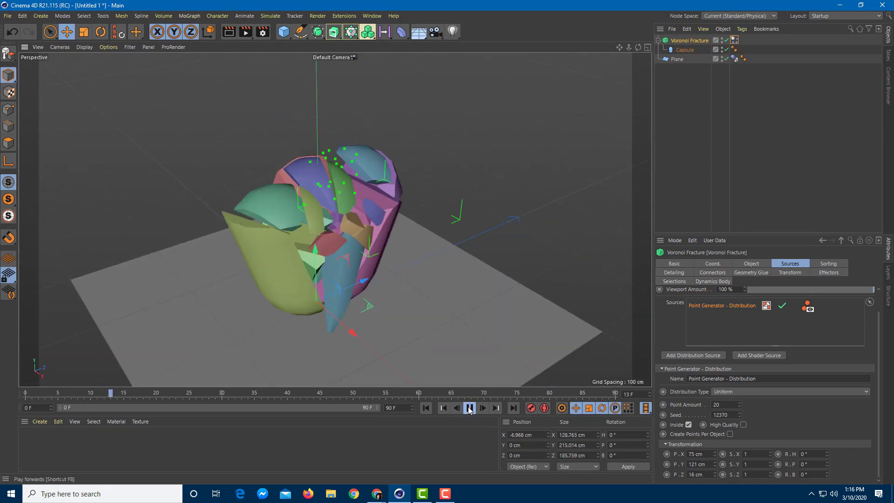
left_click(469, 407)
left_click_drag(210, 393, 0, 392)
mouse_move(775, 462)
left_mouse_down()
mouse_move(777, 470)
mouse_move(770, 456)
mouse_move(771, 471)
left_mouse_up()
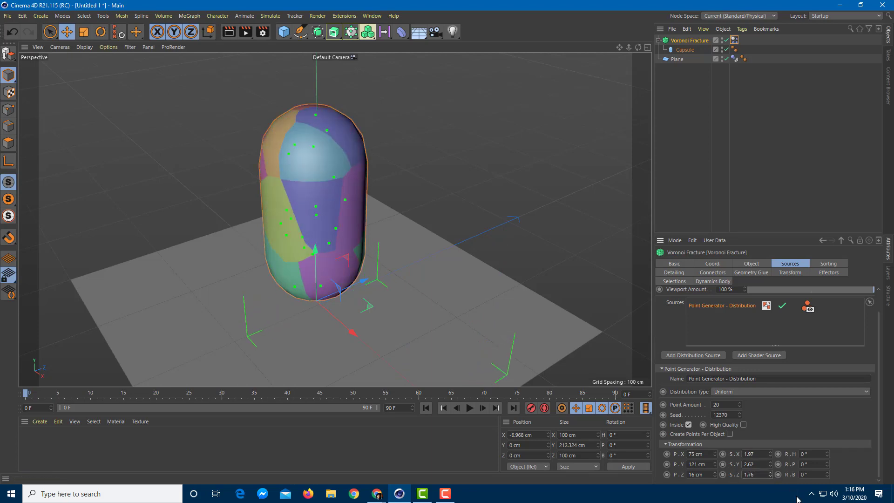
left_click_drag(827, 457, 827, 484)
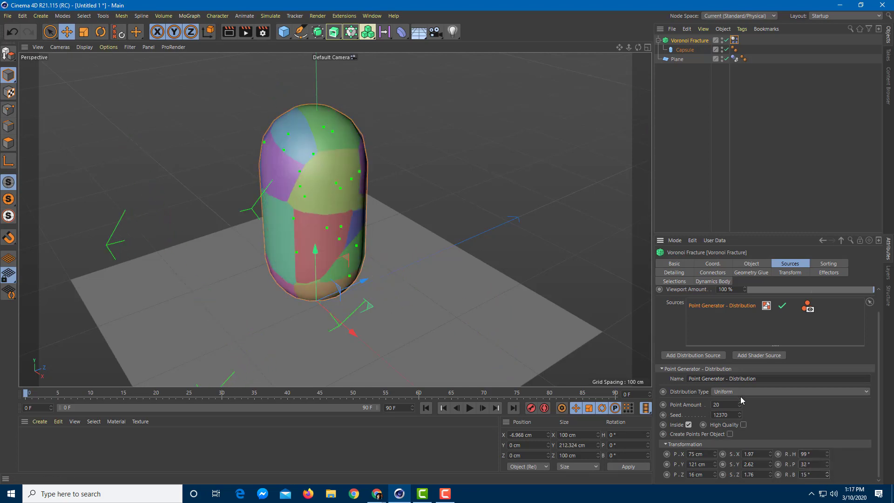
- Increase Point Amount to 225, preview the shatter, and rewind to frame 0
left_click_drag(742, 408, 741, 422)
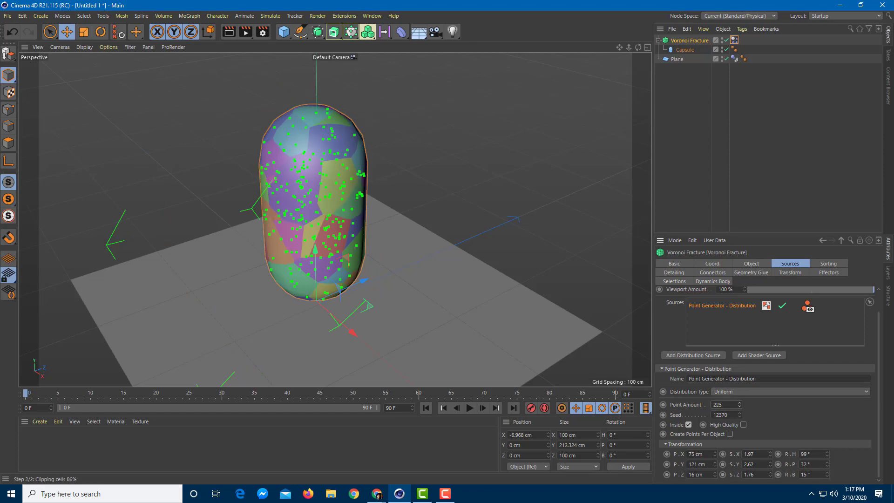
left_click(468, 410)
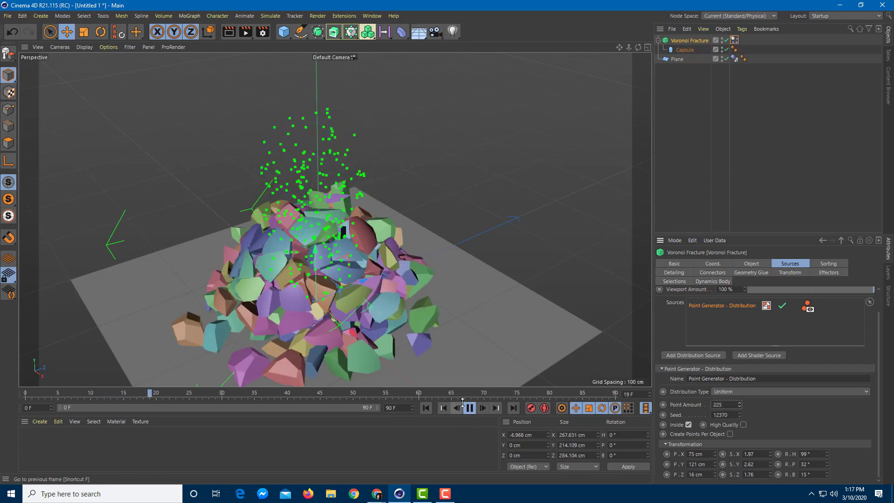
key("F8")
left_click_drag(384, 267, 448, 242, "alt")
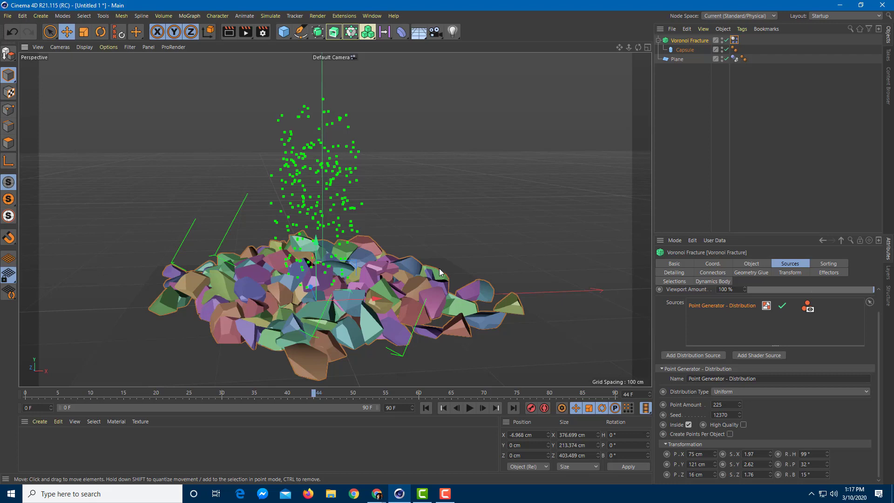
left_click_drag(338, 390, 293, 391)
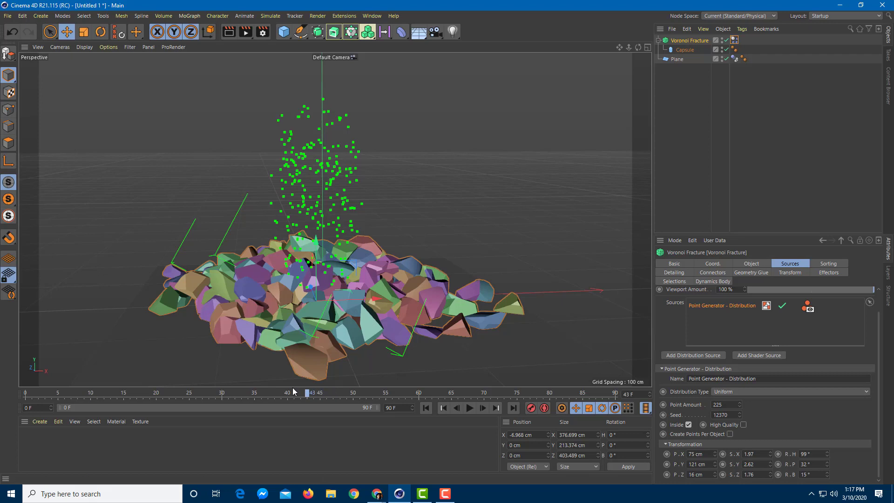
left_click_drag(124, 398, 24, 393)
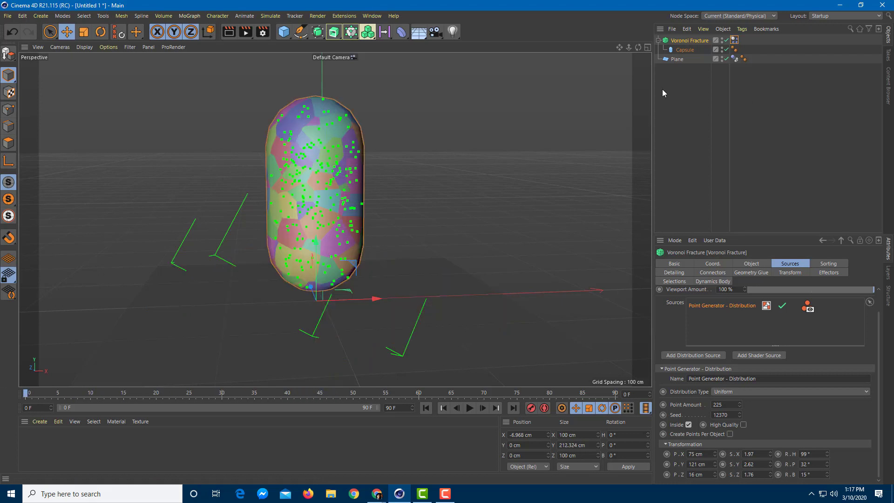
- Delete the Capsule and put a new Cube under the Voronoi Fracture
left_click(686, 50)
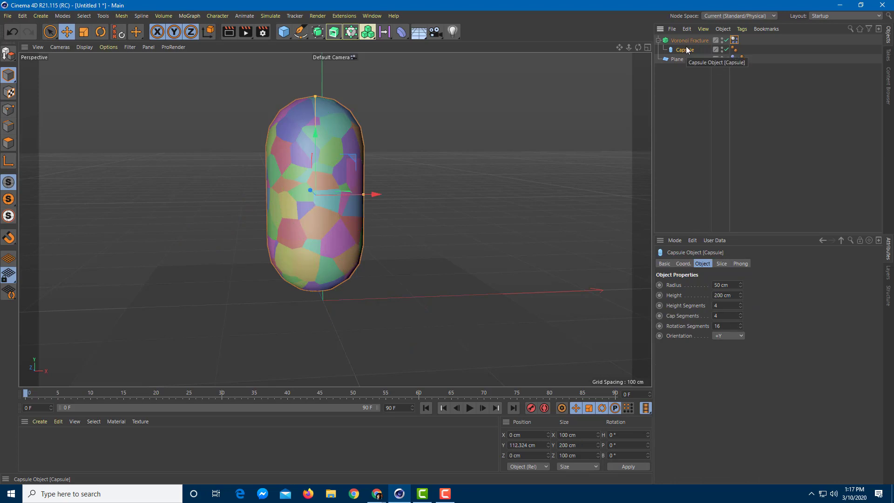
key("Delete")
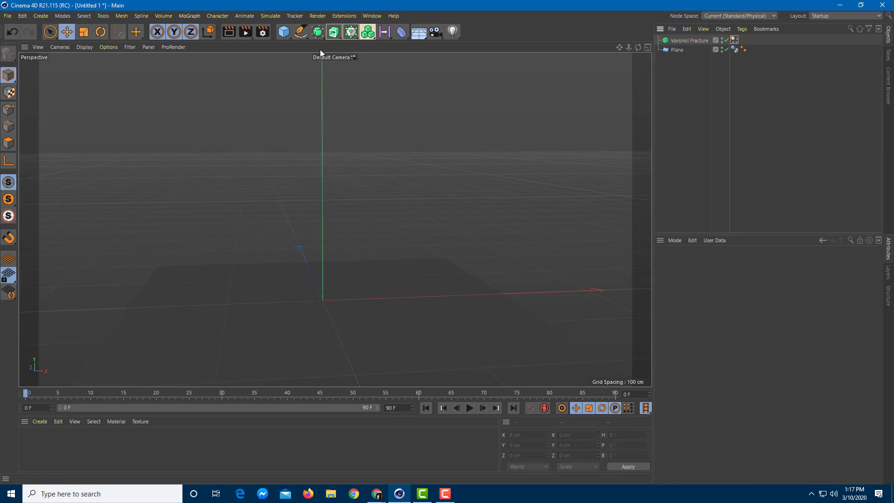
left_click_drag(317, 32, 319, 36)
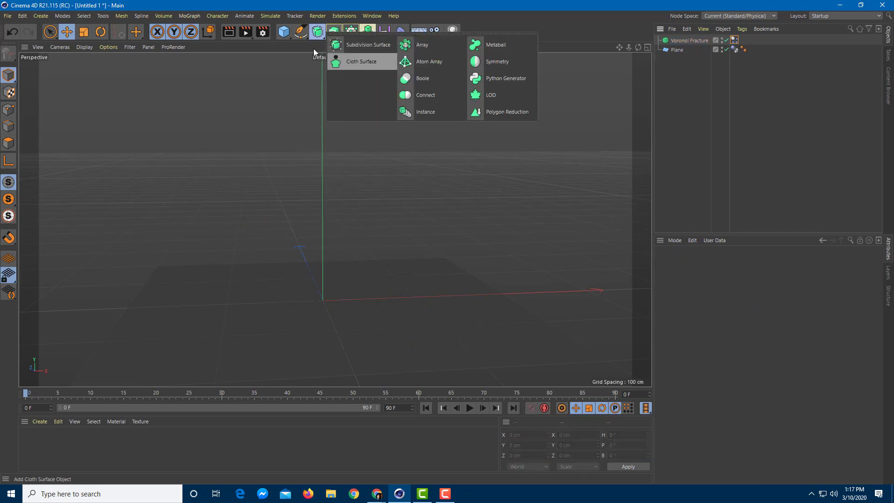
left_click(284, 34)
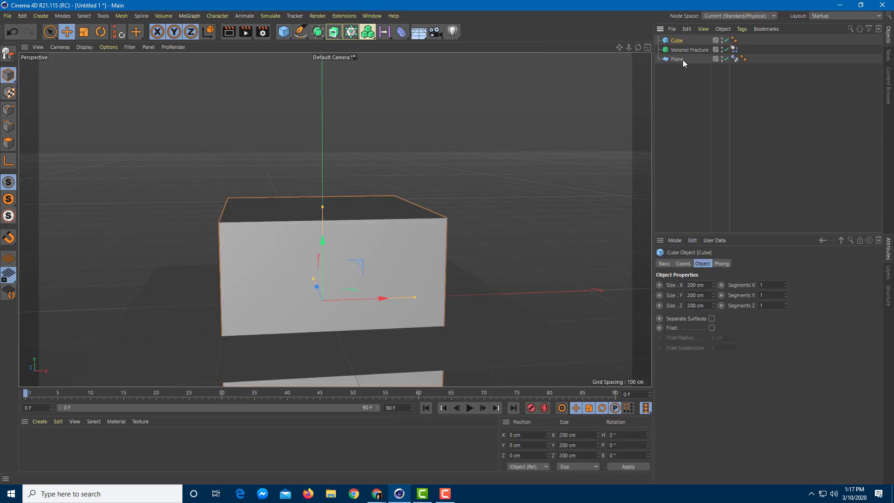
left_click_drag(676, 42, 683, 51)
- Raise the Cube to Y 135.84 cm and play its shatter onto the plane
left_click_drag(324, 242, 426, 157)
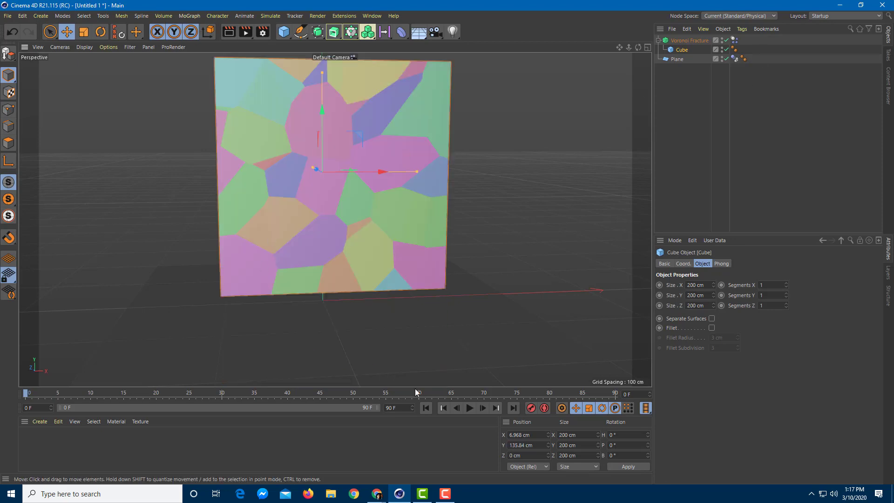
left_click(469, 408)
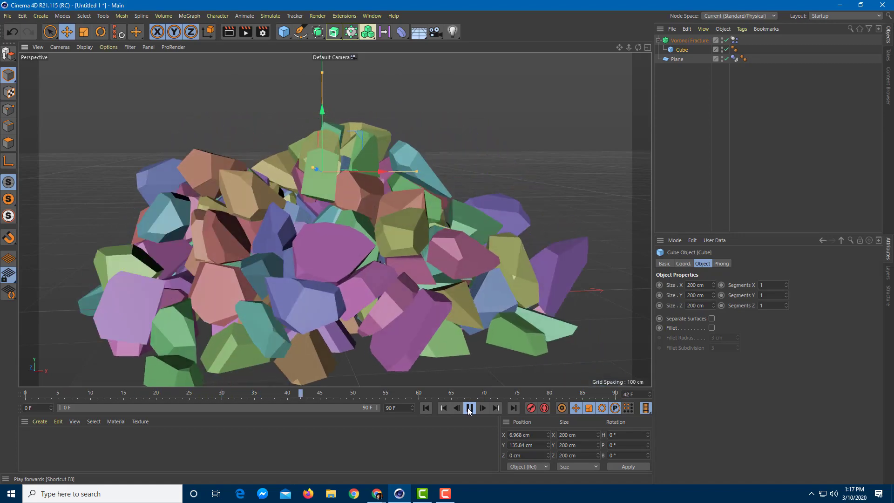
left_click(469, 408)
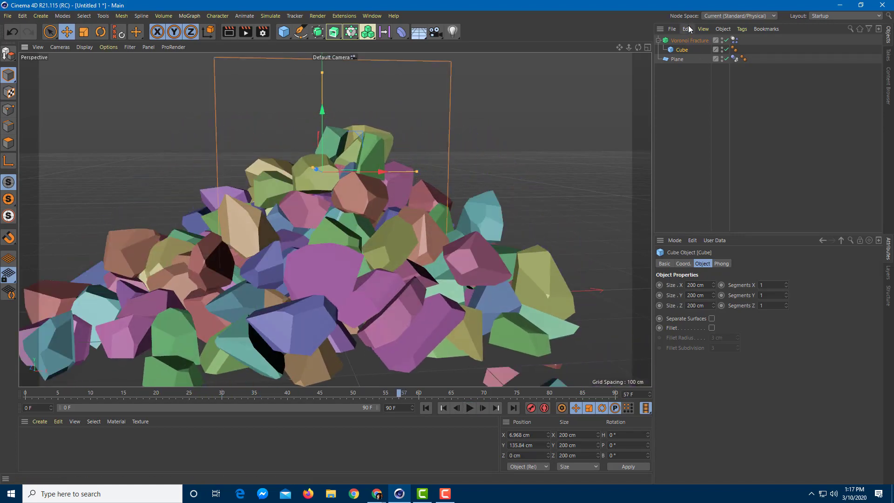
- Delete the Cube and put a 180 cm Figure under the Voronoi Fracture
key("Delete")
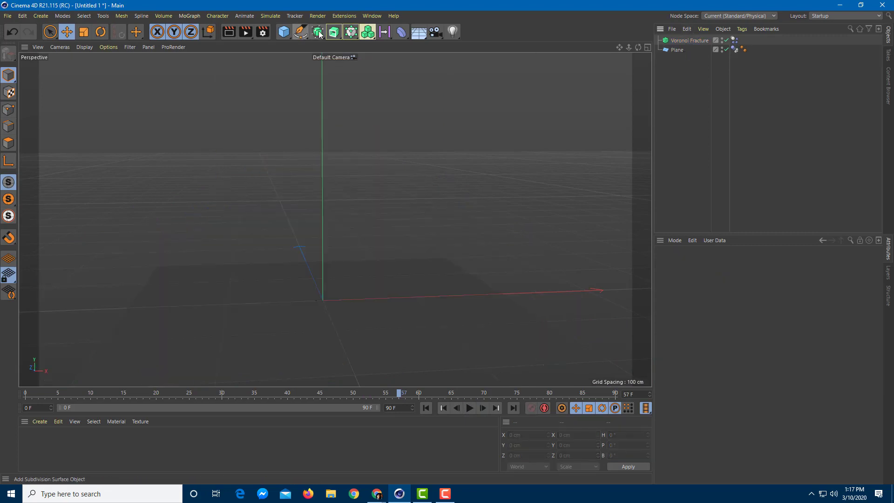
mouse_move(283, 32)
left_mouse_down()
mouse_move(358, 55)
mouse_move(359, 129)
mouse_move(283, 35)
left_mouse_up()
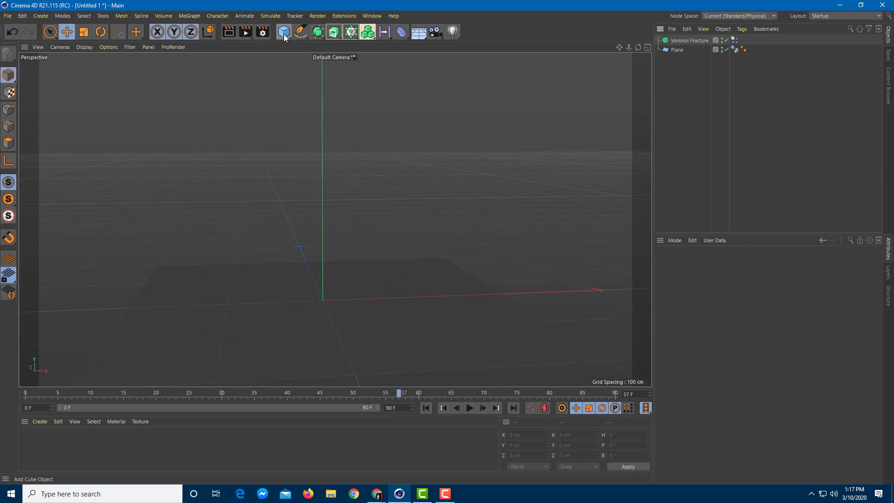
left_click(283, 32)
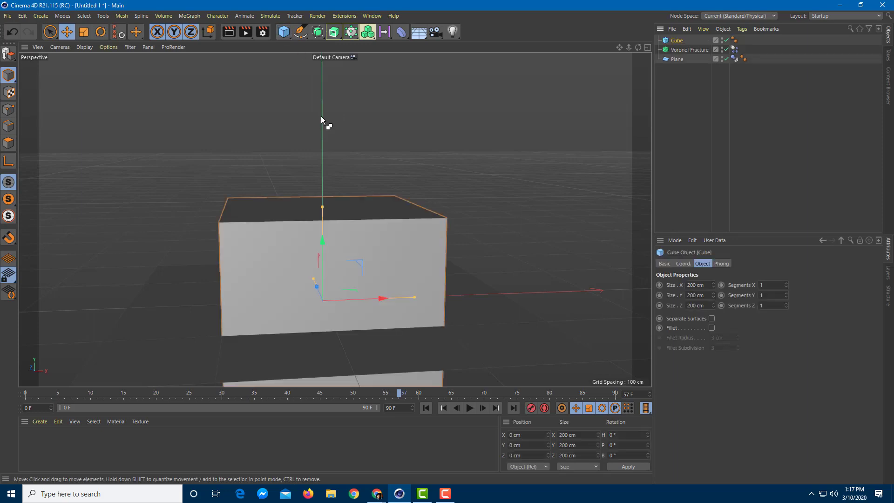
key("Delete")
left_click_drag(286, 32, 406, 97)
left_click_drag(678, 55, 679, 52)
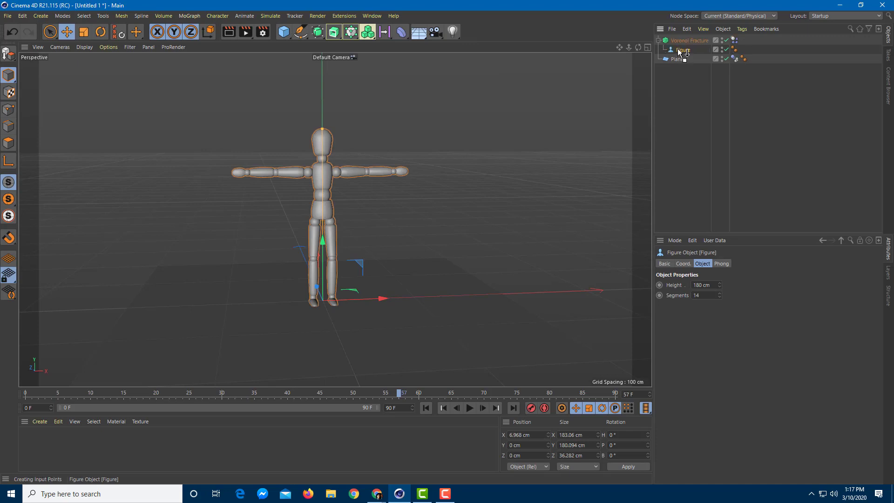
- Play the Figure's shatter, pause at frame 26, and orbit to view the pieces
left_click(469, 408)
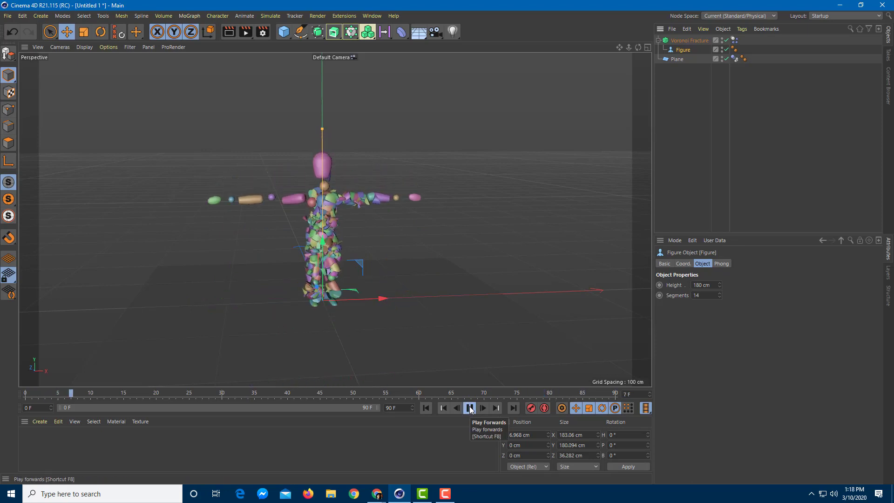
left_click(469, 408)
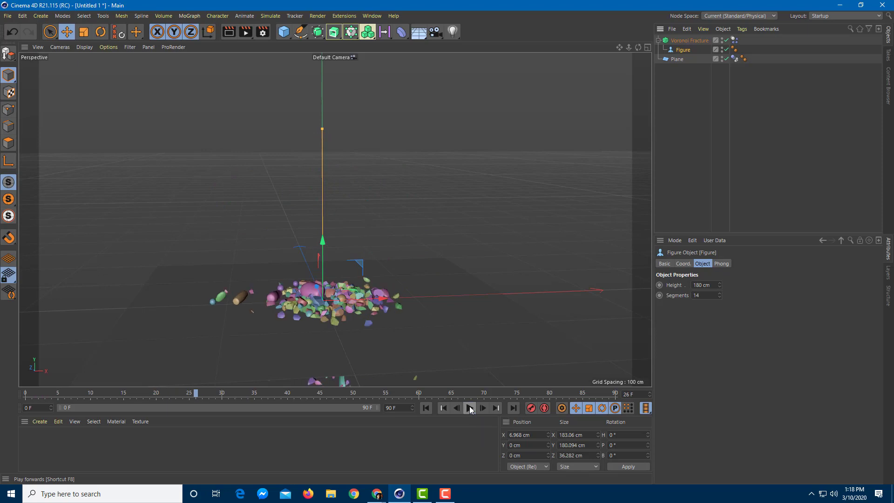
left_click_drag(417, 287, 473, 280, "alt")
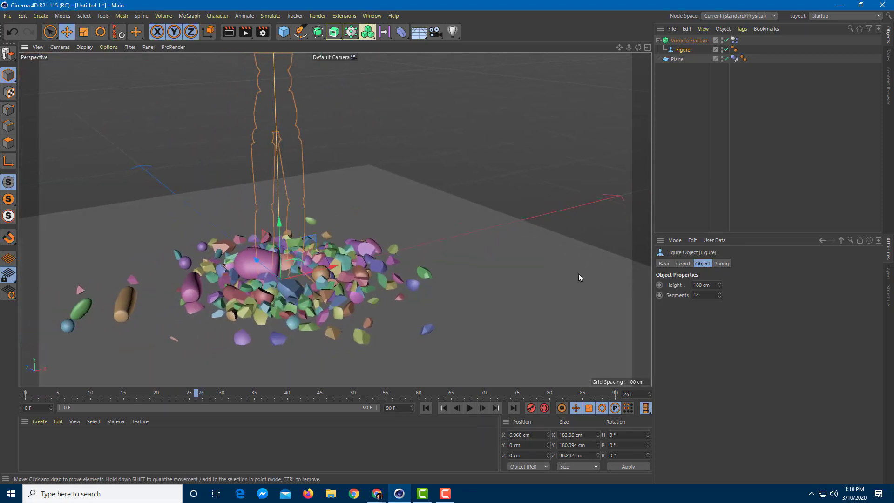